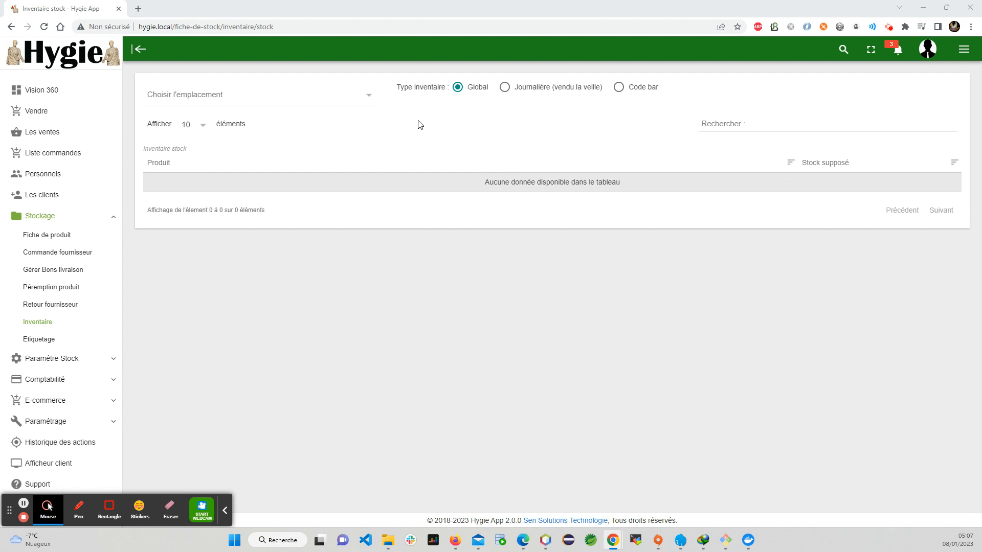
Choose the location Empl A with the Global inventory type and generate its stock report.
{"action": "left_click", "coordinate": [235, 96]}
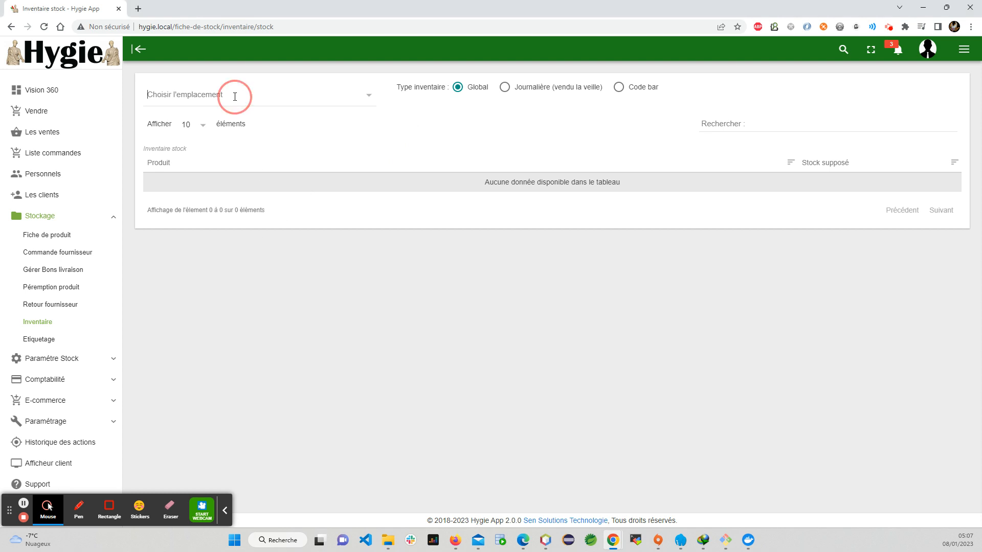
{"action": "left_click", "coordinate": [189, 117]}
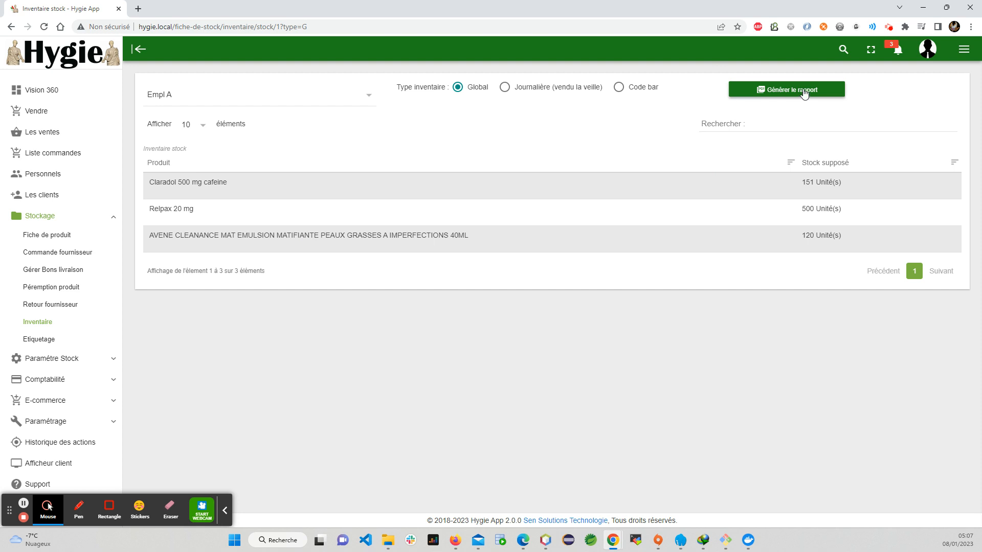
{"action": "left_click", "coordinate": [804, 93]}
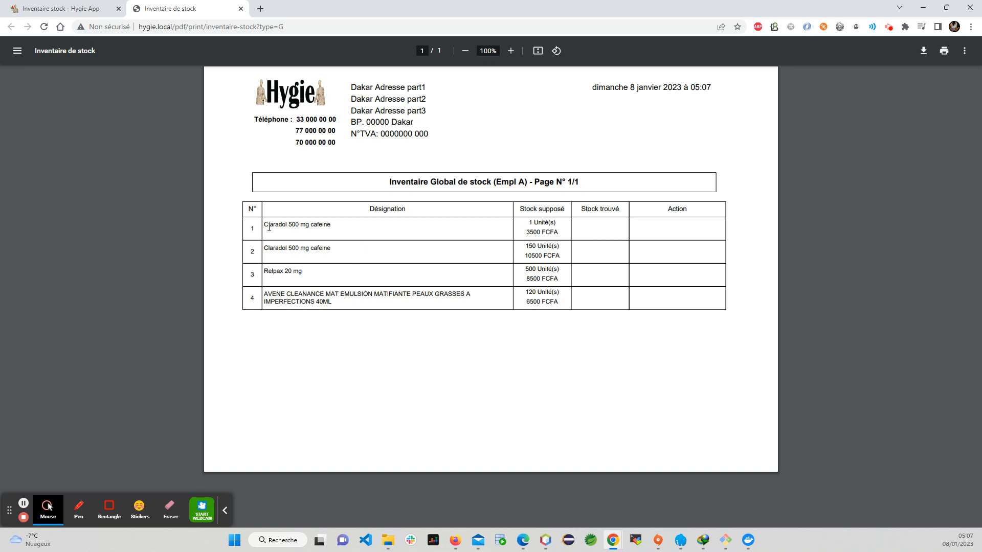
Examine the supposed stock entries of the two Claradol 500 mg cafeine rows in the Empl A report.
{"action": "left_click_drag", "start_coordinate": [269, 227], "coordinate": [538, 218]}
{"action": "left_click", "coordinate": [537, 219]}
{"action": "left_click_drag", "start_coordinate": [525, 256], "coordinate": [547, 247]}
{"action": "left_click", "coordinate": [532, 246]}
{"action": "left_click", "coordinate": [587, 233]}
{"action": "left_click", "coordinate": [79, 509]}
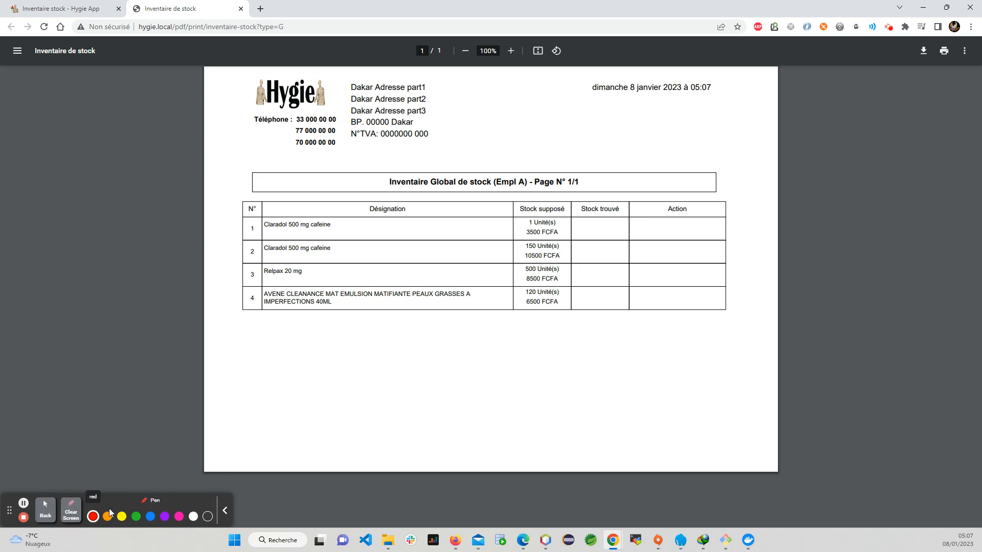
{"action": "left_click_drag", "start_coordinate": [598, 222], "coordinate": [600, 231]}
{"action": "left_click", "coordinate": [594, 249]}
{"action": "left_click", "coordinate": [593, 266]}
{"action": "left_click_drag", "start_coordinate": [594, 291], "coordinate": [602, 288]}
{"action": "mouse_move", "coordinate": [666, 249]}
{"action": "left_mouse_down"}
{"action": "mouse_move", "coordinate": [651, 251]}
{"action": "mouse_move", "coordinate": [664, 250]}
{"action": "left_mouse_up"}
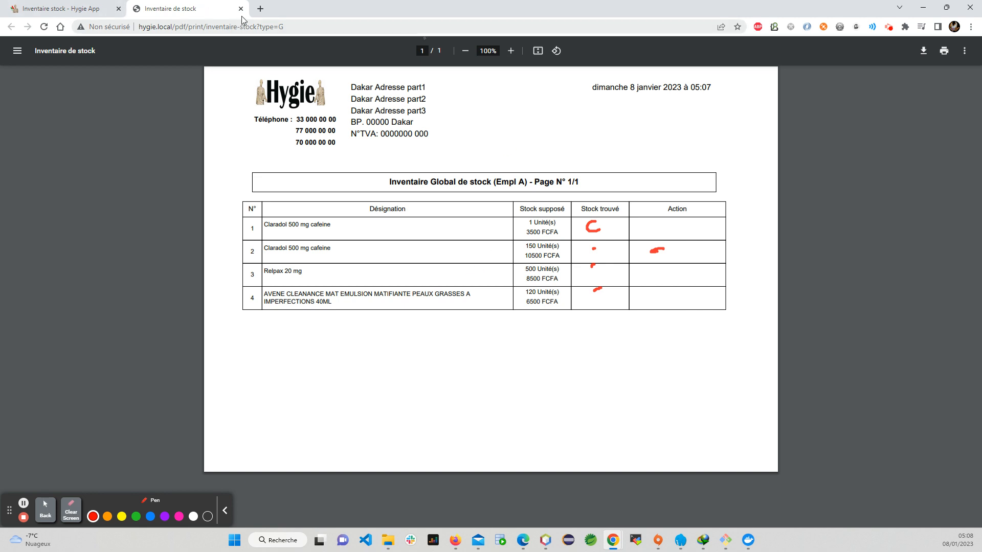
{"action": "left_click", "coordinate": [45, 509]}
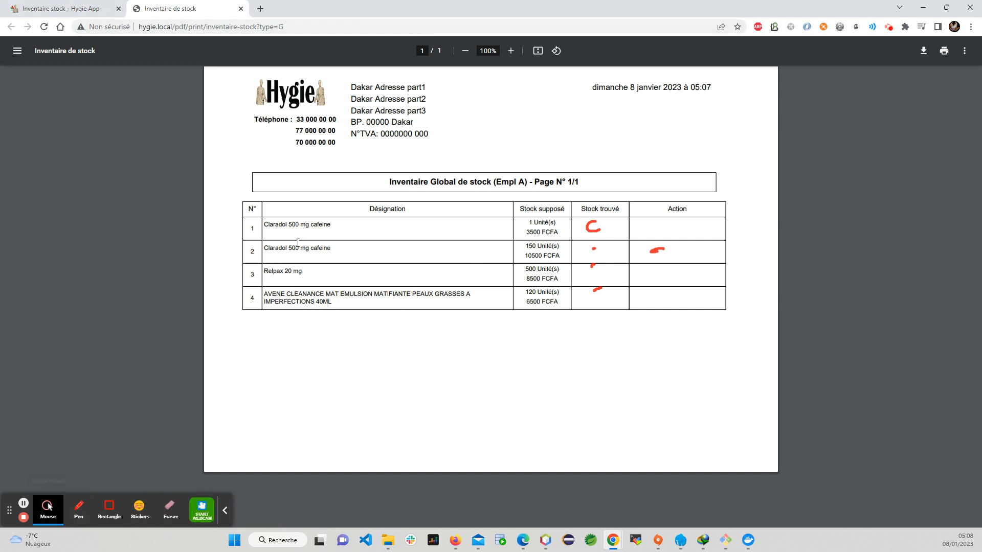
Close the report and display the Journalière (vendu la veille) inventory for location Empl B.
{"action": "left_click", "coordinate": [240, 9]}
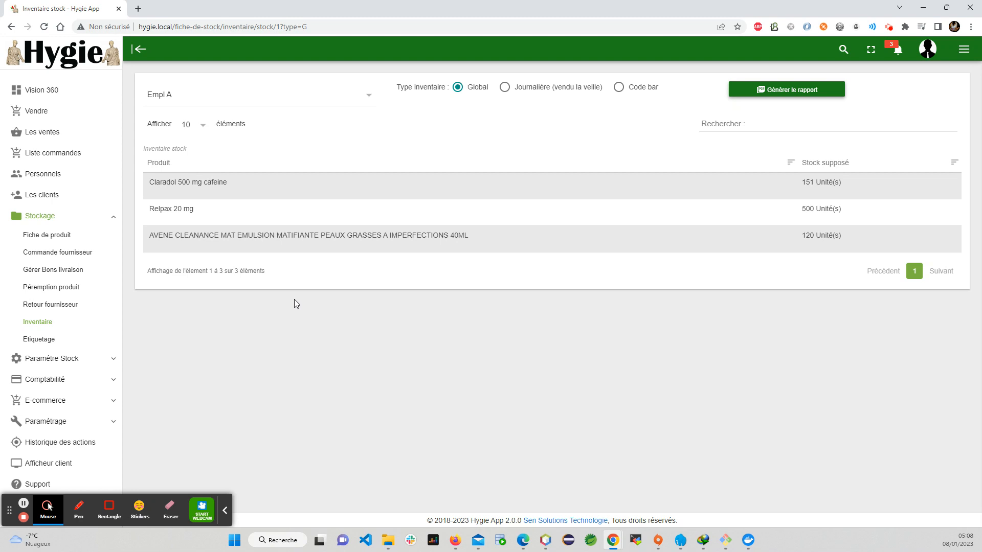
{"action": "left_click", "coordinate": [505, 87]}
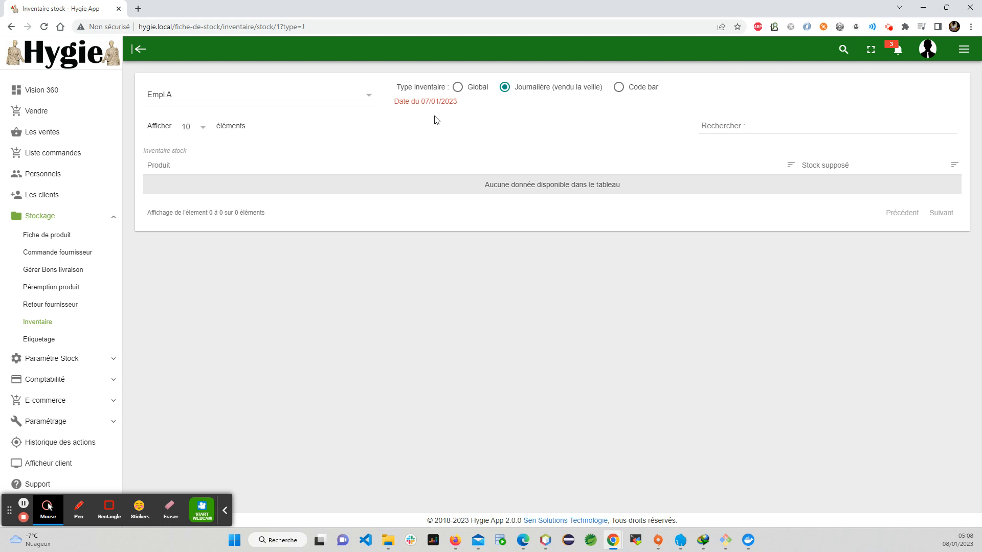
{"action": "left_click", "coordinate": [183, 103]}
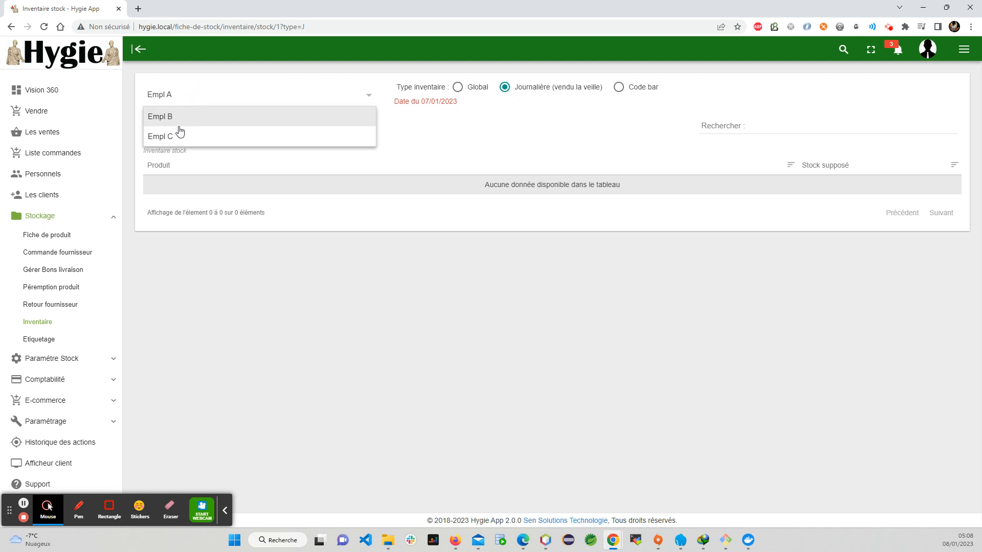
{"action": "left_click", "coordinate": [179, 118]}
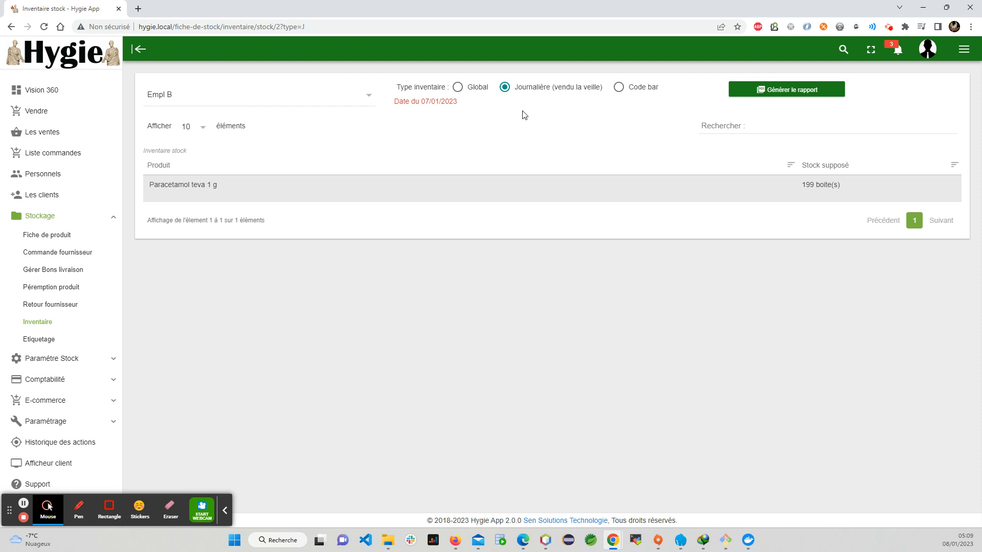
Switch the Empl B inventory type to Code bar and enter the code PARACETA to record one box of Paracetamol teva 1 g.
{"action": "left_click", "coordinate": [620, 89]}
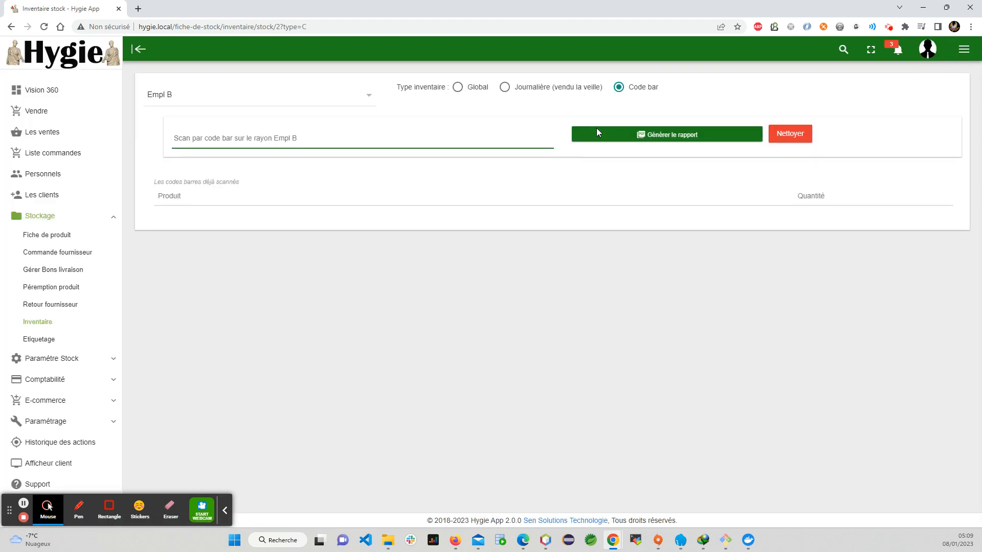
{"action": "left_click", "coordinate": [596, 128]}
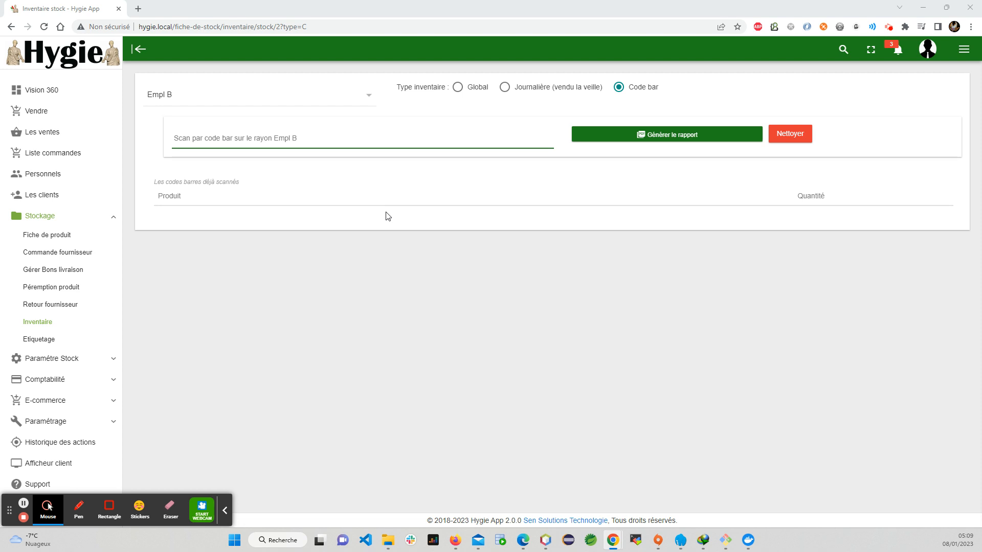
{"action": "left_click", "coordinate": [406, 138]}
{"action": "left_click", "coordinate": [215, 147]}
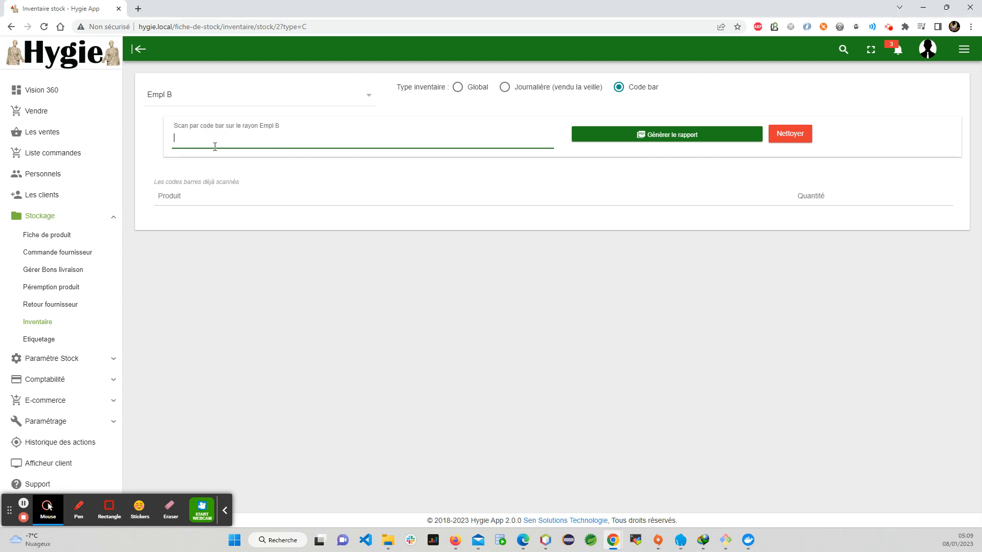
{"action": "type", "text": "PARACETA"}
{"action": "key", "text": "Return"}
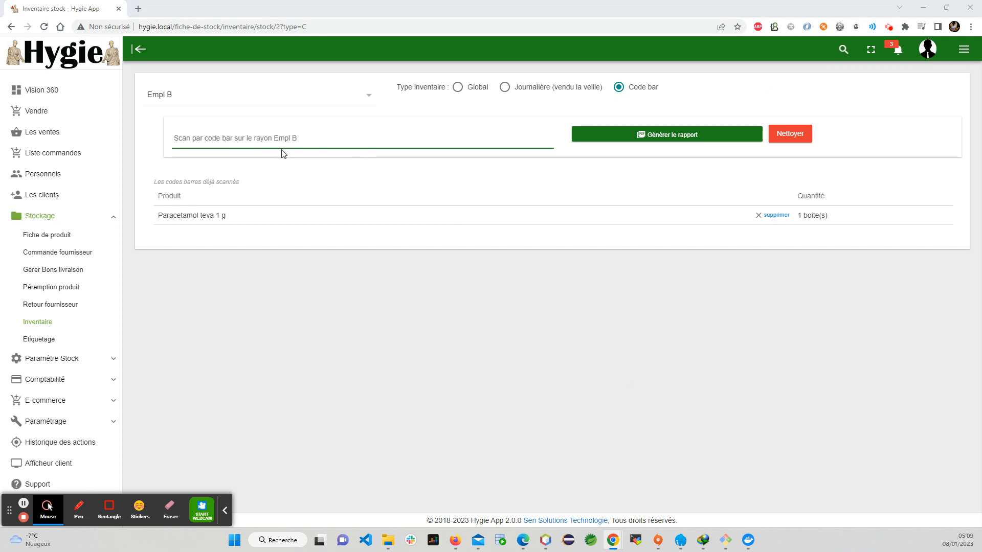
Scan the Paracetamol teva 1 g barcodes PS00703 and 7923748 to bring the two entries to 3 and 2 boxes.
{"action": "left_click", "coordinate": [261, 143]}
{"action": "type", "text": "PS00703"}
{"action": "key", "text": "Return"}
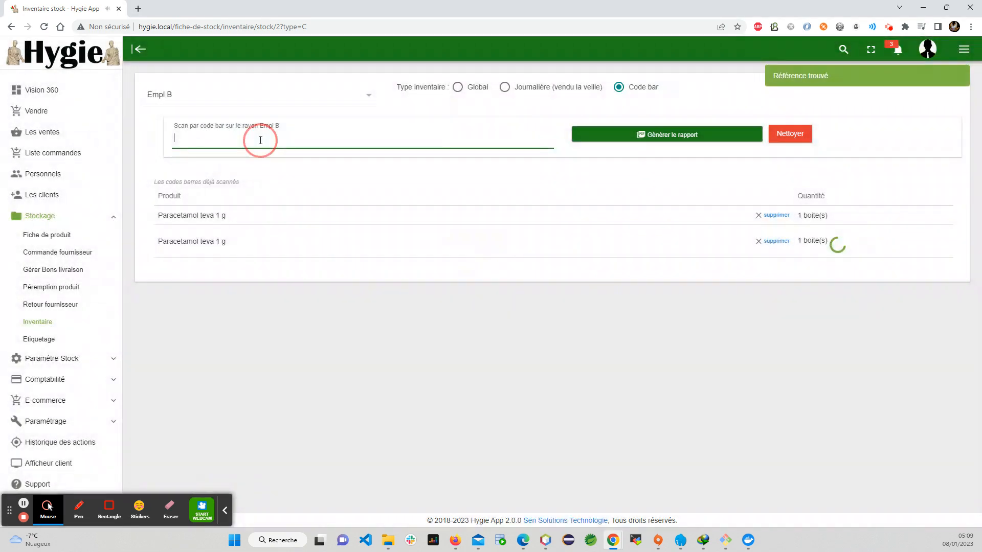
{"action": "key", "text": "Return"}
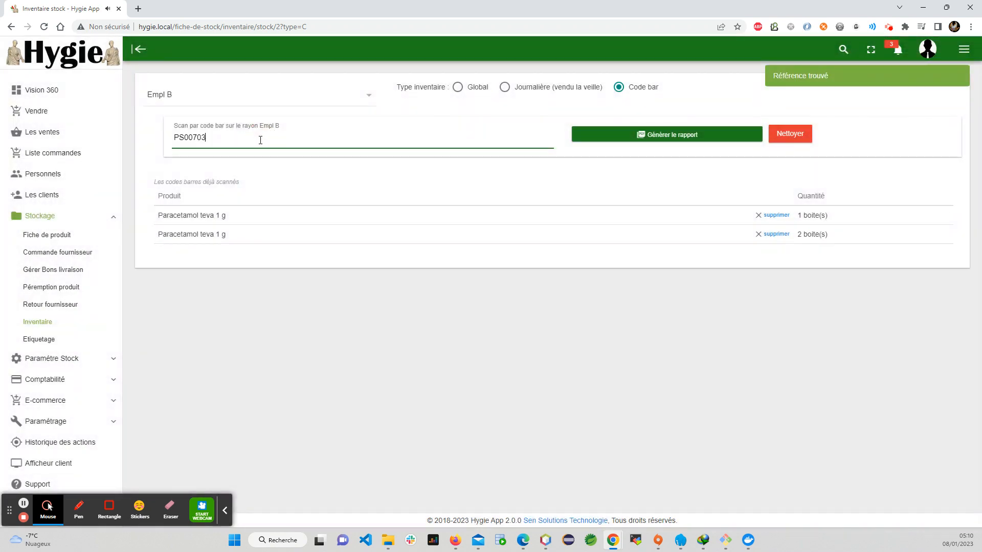
{"action": "key", "text": "Return"}
{"action": "type", "text": "7923748"}
{"action": "key", "text": "Return"}
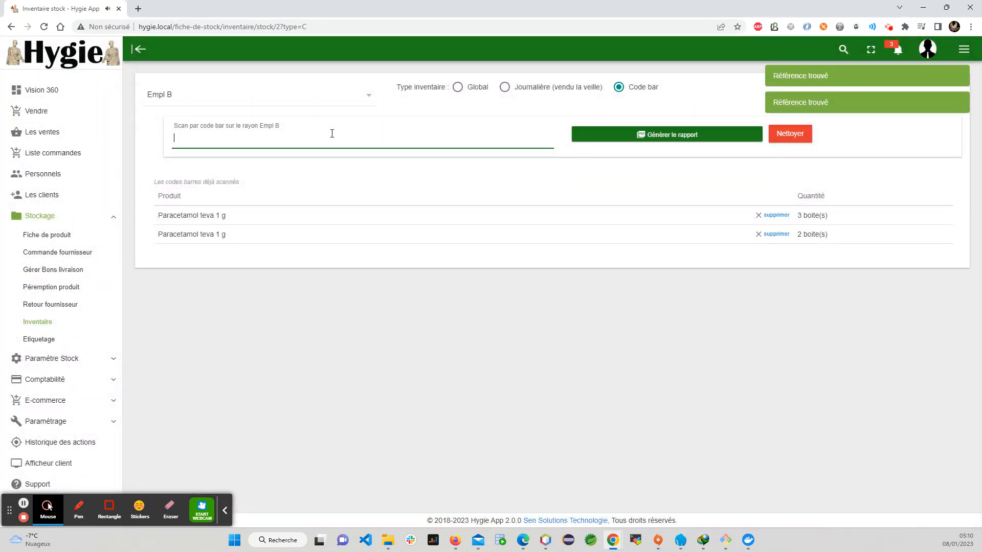
Scan barcode 7923748 three more times to bring the second Paracetamol teva 1 g entry to 5 boxes.
{"action": "type", "text": "7923748"}
{"action": "key", "text": "Return"}
{"action": "type", "text": "7923748"}
{"action": "key", "text": "Return"}
{"action": "type", "text": "7923748"}
{"action": "key", "text": "Return"}
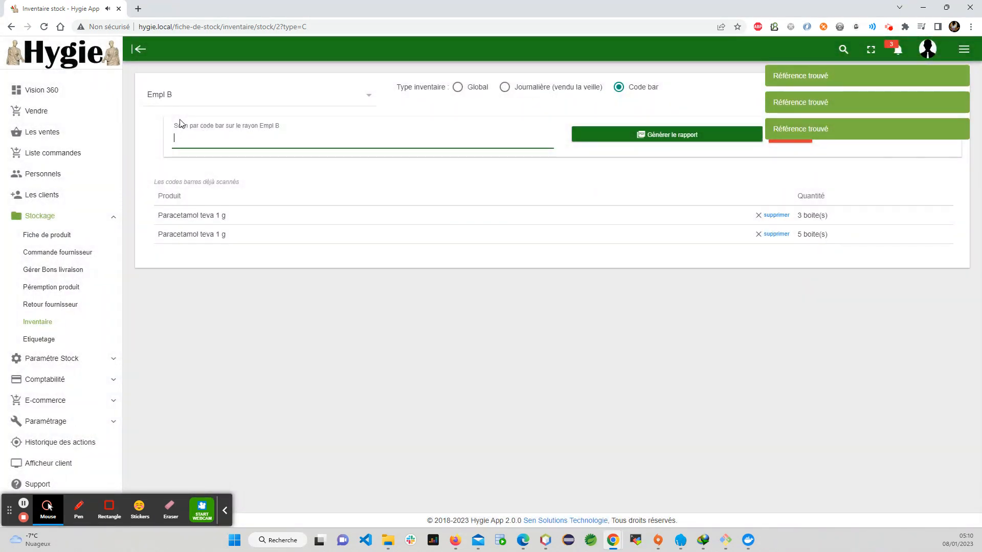
Generate the Code bar stock inventory report for Empl B and close it after viewing.
{"action": "left_click", "coordinate": [802, 97]}
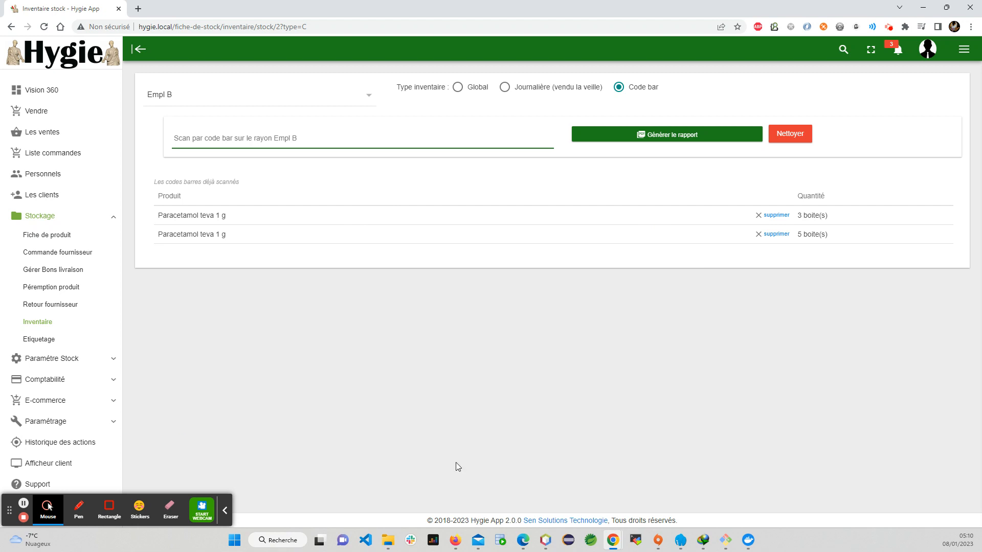
{"action": "left_click", "coordinate": [660, 136]}
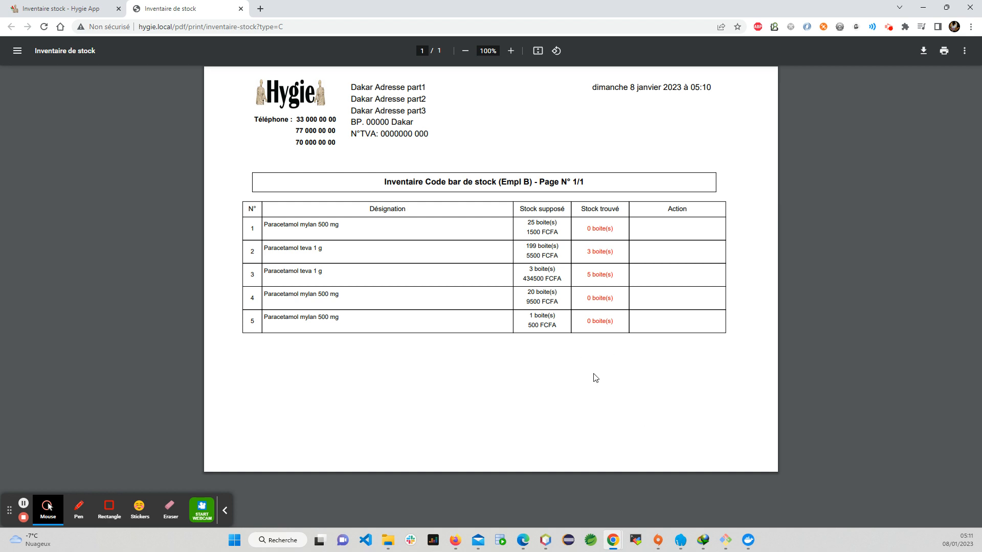
{"action": "left_click", "coordinate": [241, 8]}
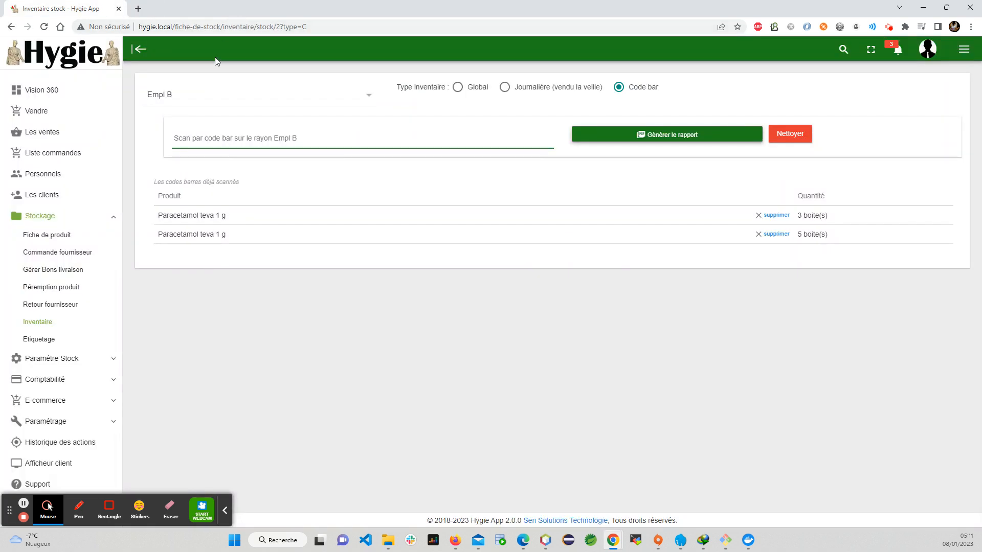